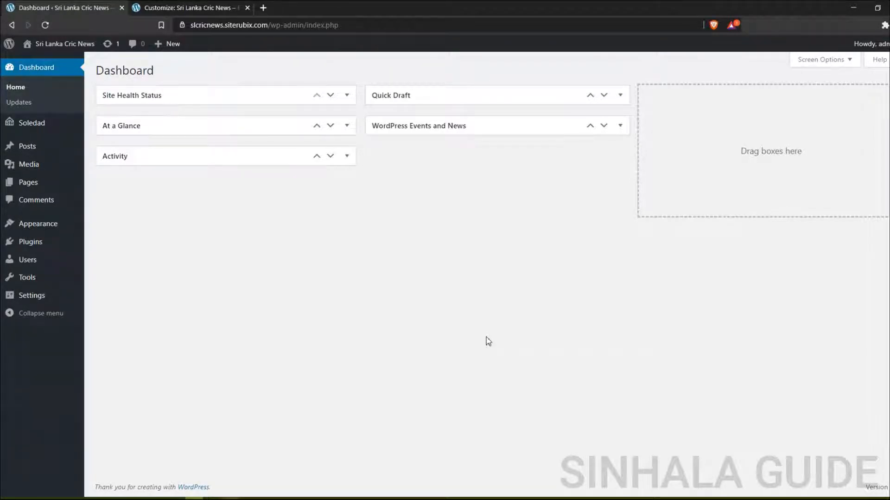
- Search the plugin directory for "rank math", and install and activate the Rank Math – SEO Plugin for WordPress
{"action": "mouse_move", "coordinate": [47, 246]}
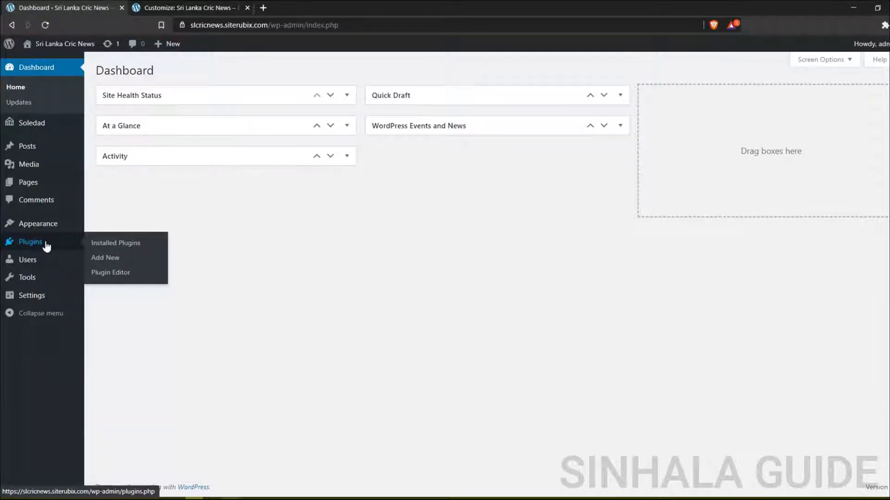
{"action": "left_click", "coordinate": [105, 258]}
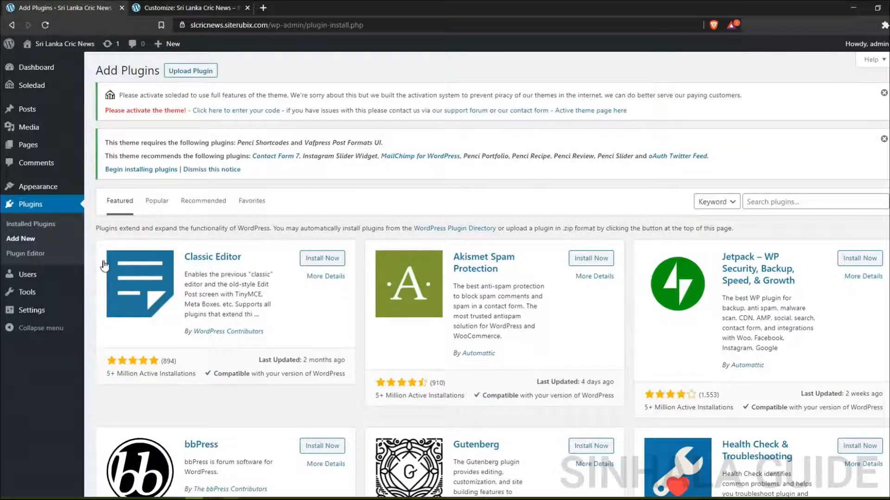
{"action": "left_click", "coordinate": [778, 203]}
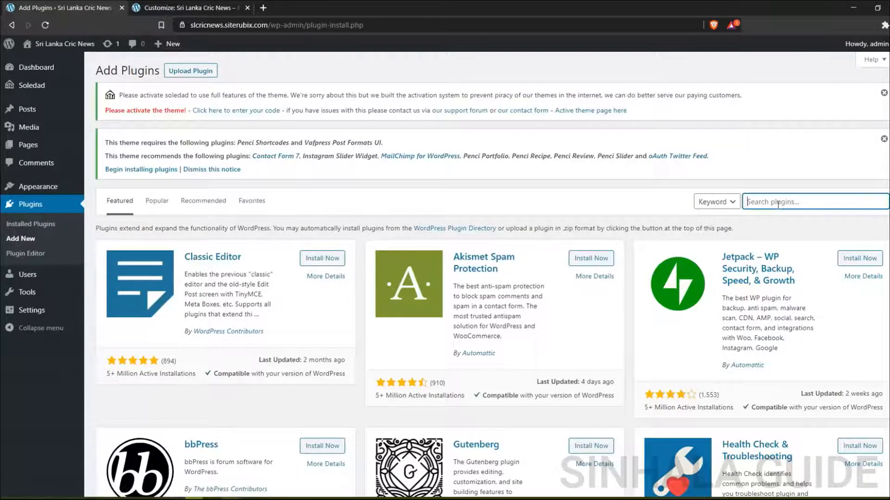
{"action": "type", "text": "rank math"}
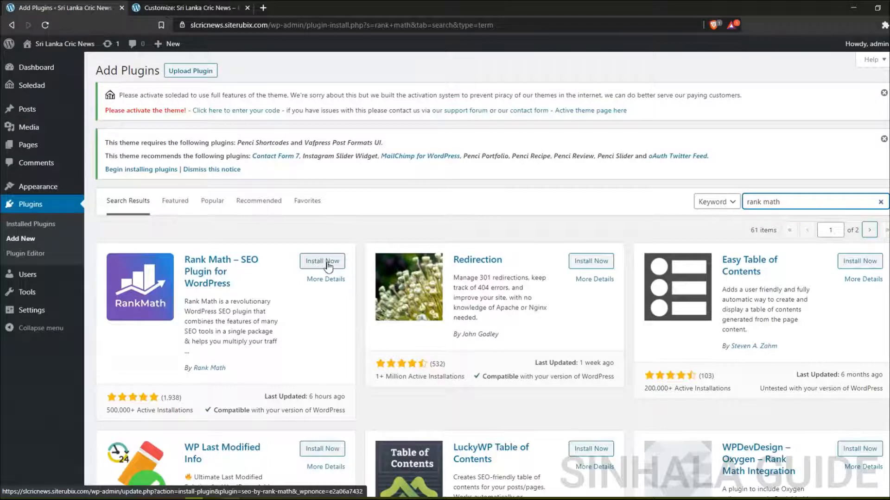
{"action": "left_click", "coordinate": [328, 266]}
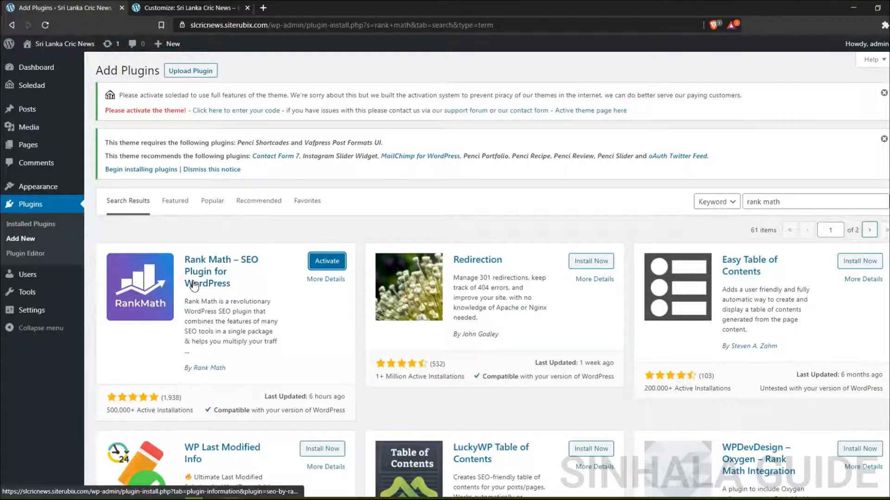
{"action": "left_click", "coordinate": [338, 265]}
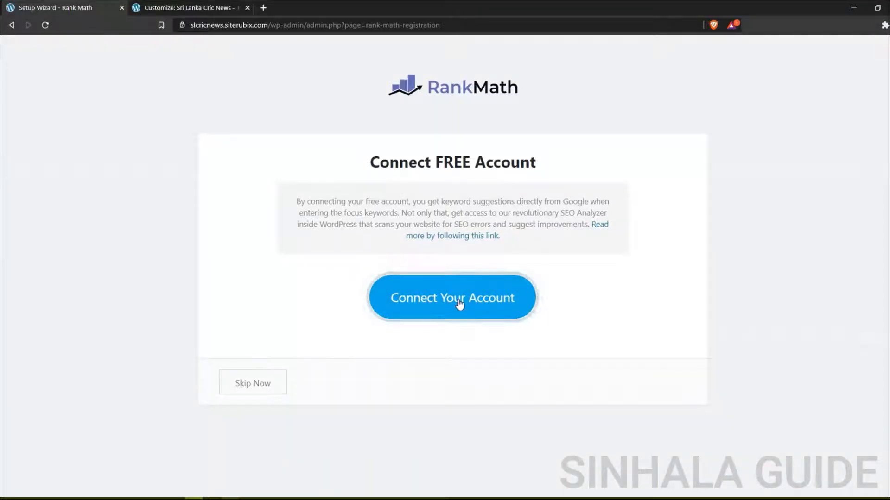
- Skip connecting a free Rank Math account and start the setup wizard in Easy mode
{"action": "left_click", "coordinate": [234, 393]}
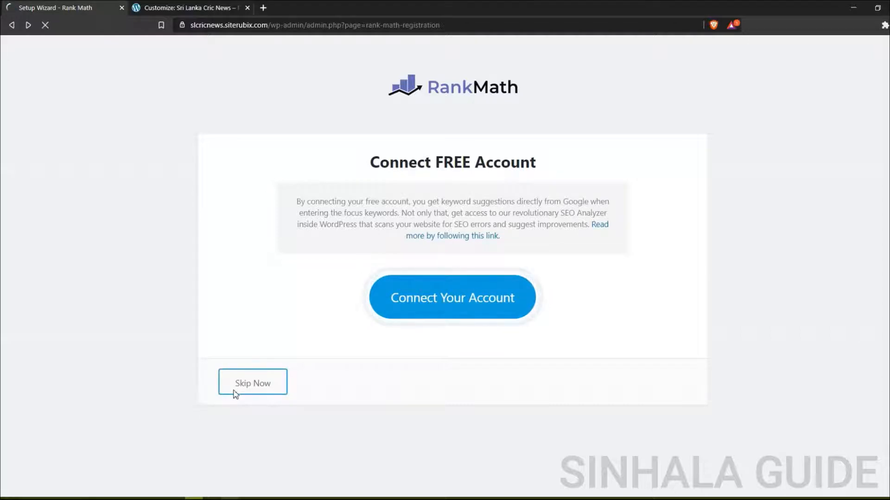
{"action": "scroll", "coordinate": [402, 359], "scroll_direction": "down", "scroll_amount": 2}
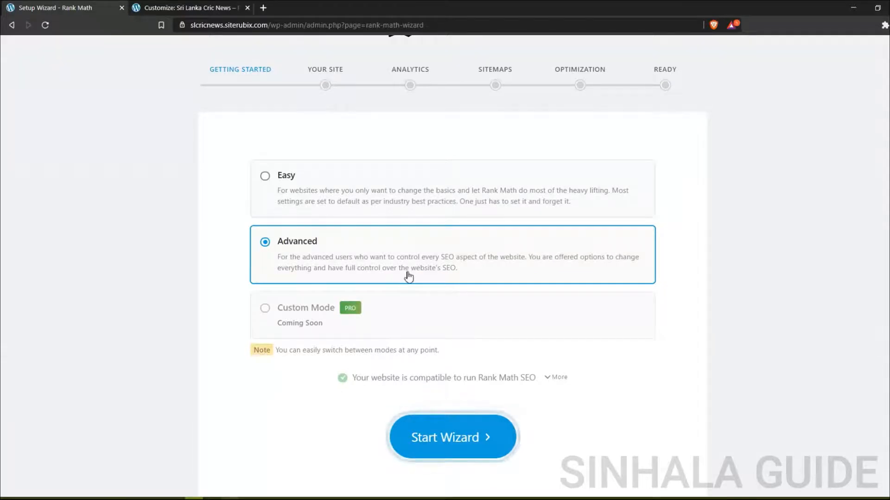
{"action": "left_click", "coordinate": [414, 195]}
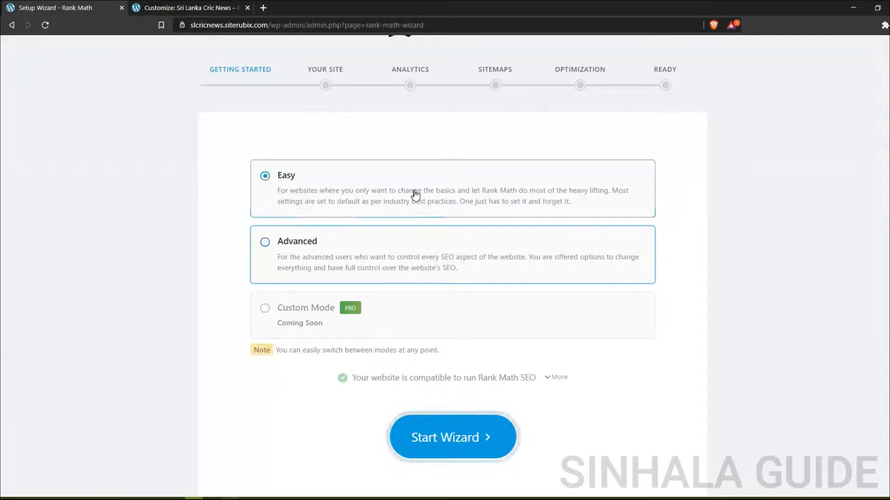
{"action": "left_click", "coordinate": [434, 440]}
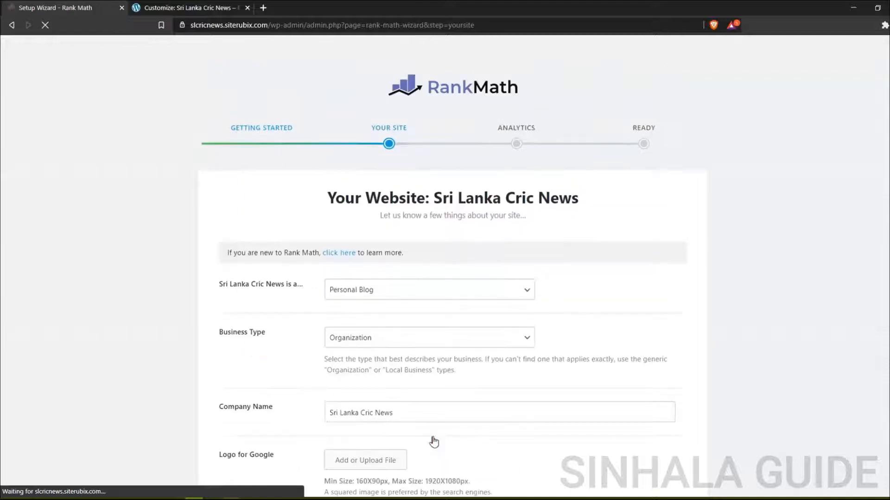
- Complete the setup wizard with the site saved as a Personal Blog, skipping the Google services connection, and return to the dashboard
{"action": "scroll", "coordinate": [445, 334], "scroll_direction": "down", "scroll_amount": 5}
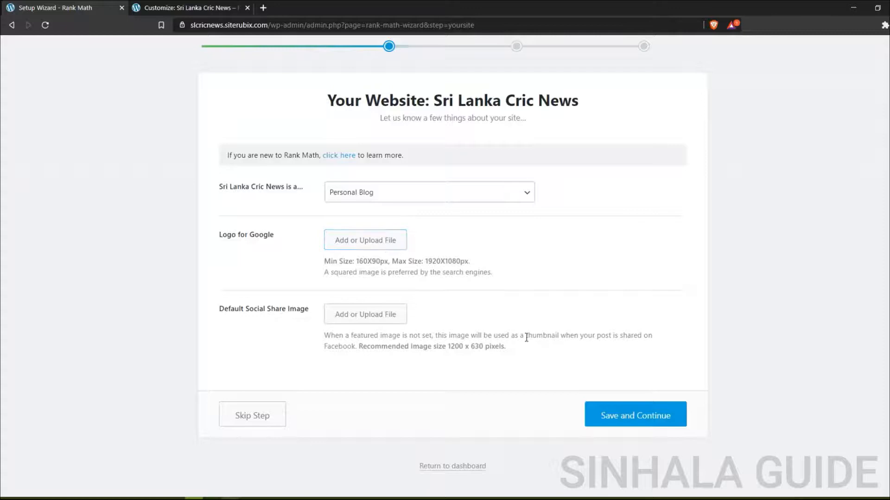
{"action": "left_click", "coordinate": [638, 414]}
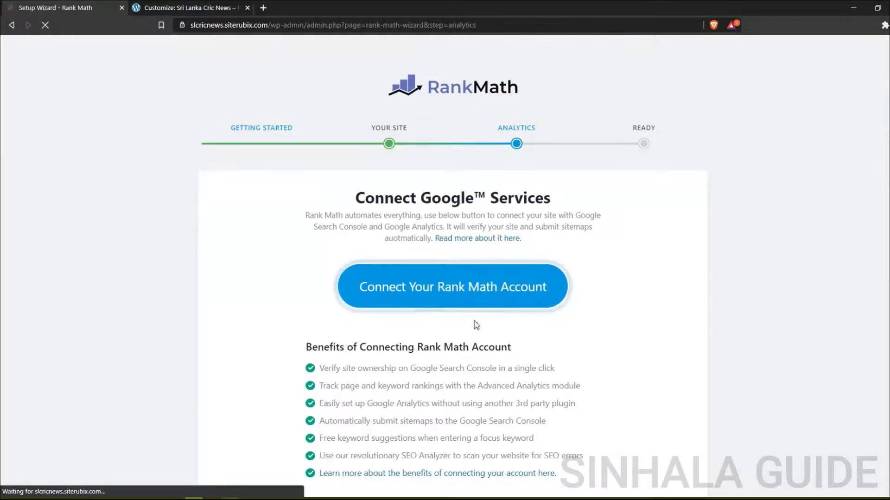
{"action": "scroll", "coordinate": [476, 325], "scroll_direction": "down", "scroll_amount": 5}
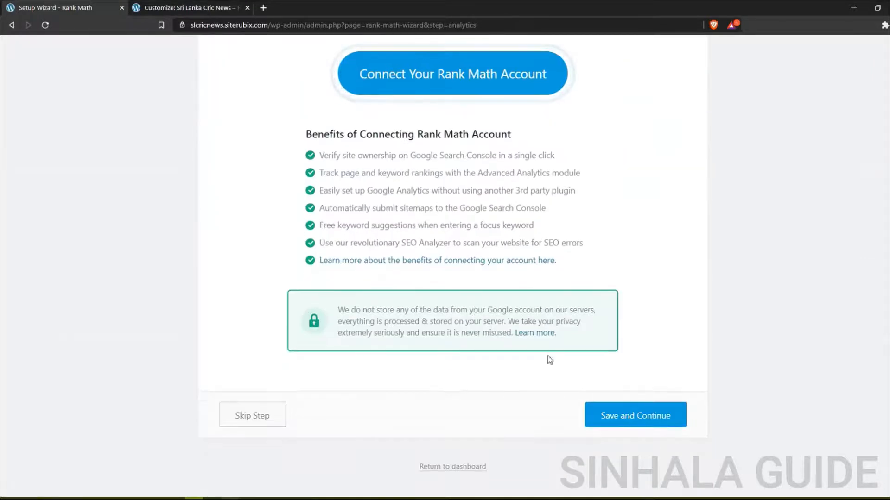
{"action": "left_click", "coordinate": [253, 417]}
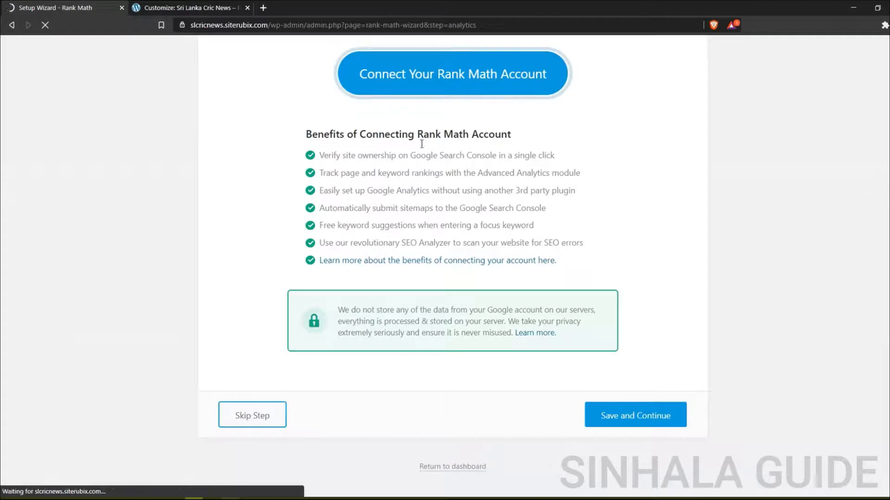
{"action": "scroll", "coordinate": [404, 274], "scroll_direction": "down", "scroll_amount": 2}
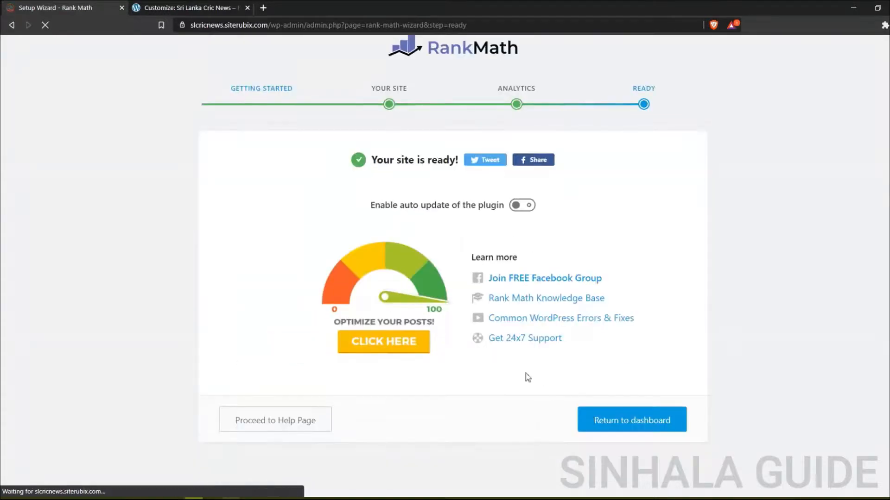
{"action": "left_click", "coordinate": [618, 422]}
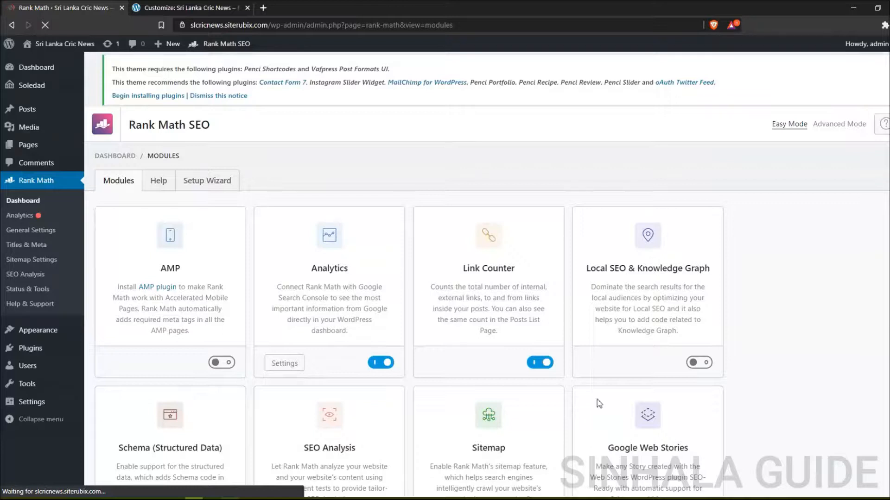
- Look through the available Rank Math modules and which of them are enabled
{"action": "scroll", "coordinate": [363, 363], "scroll_direction": "down", "scroll_amount": 6}
{"action": "scroll", "coordinate": [363, 362], "scroll_direction": "down", "scroll_amount": 1}
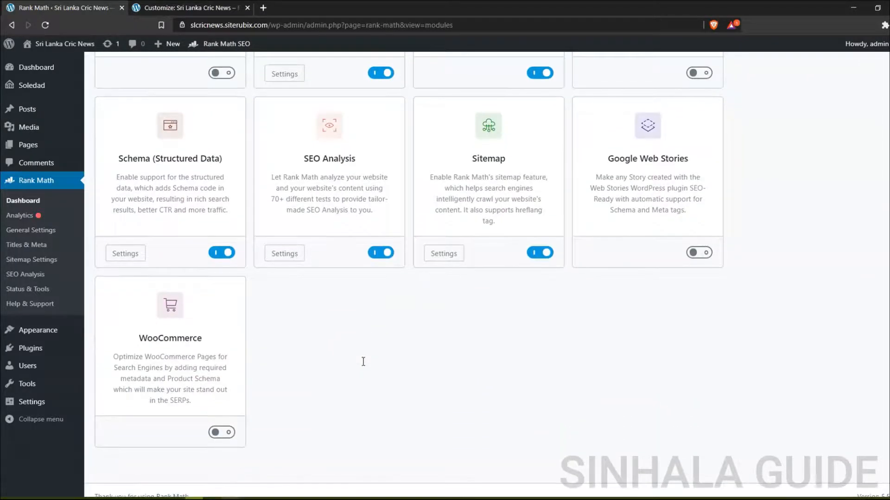
{"action": "scroll", "coordinate": [530, 189], "scroll_direction": "up", "scroll_amount": 6}
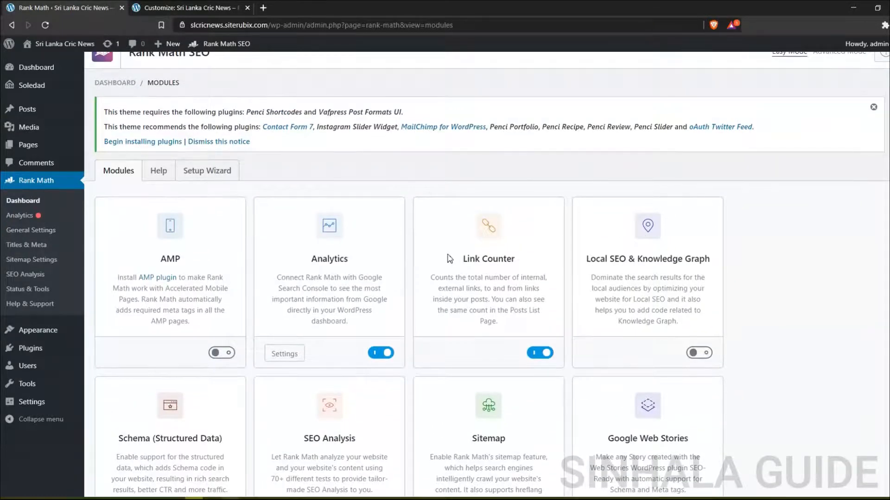
{"action": "scroll", "coordinate": [278, 250], "scroll_direction": "down", "scroll_amount": 1}
{"action": "scroll", "coordinate": [207, 308], "scroll_direction": "down", "scroll_amount": 3}
{"action": "scroll", "coordinate": [206, 307], "scroll_direction": "down", "scroll_amount": 1}
{"action": "scroll", "coordinate": [193, 278], "scroll_direction": "up", "scroll_amount": 3}
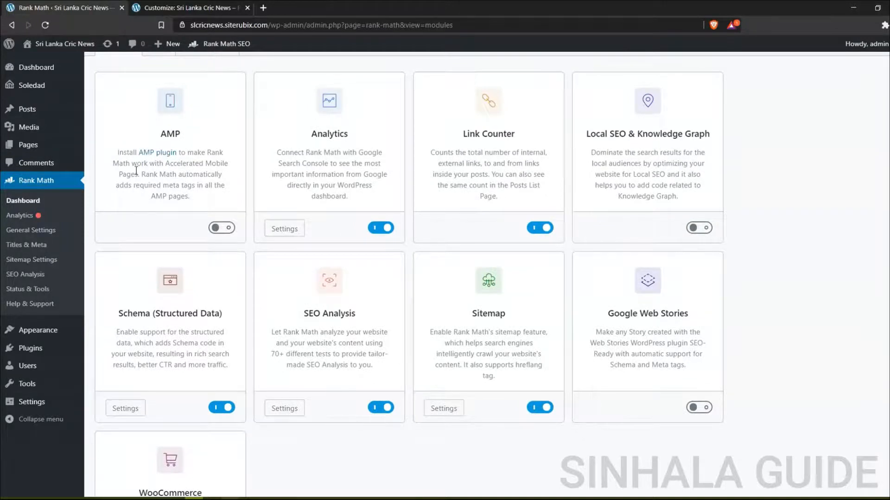
{"action": "scroll", "coordinate": [136, 170], "scroll_direction": "up", "scroll_amount": 3}
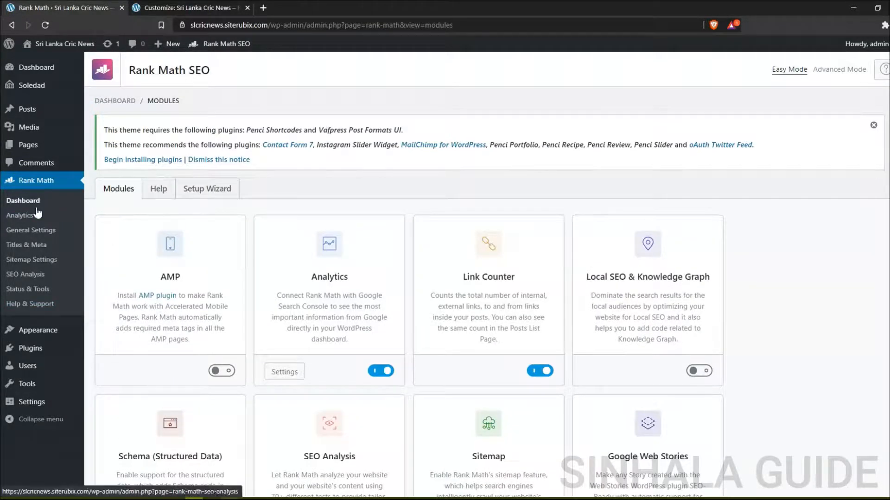
- Find the Site Kit by Google plugin with the search "site kit", install and activate it, and dismiss the two theme notices
{"action": "mouse_move", "coordinate": [38, 351]}
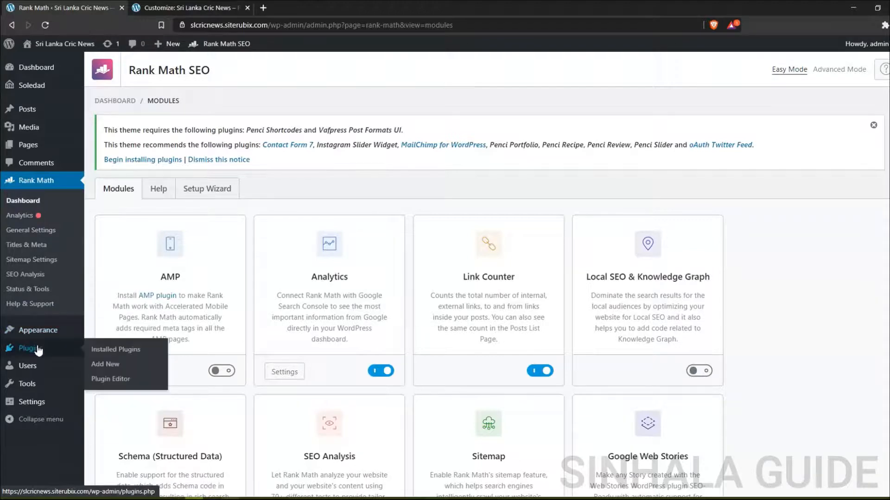
{"action": "left_click", "coordinate": [117, 366]}
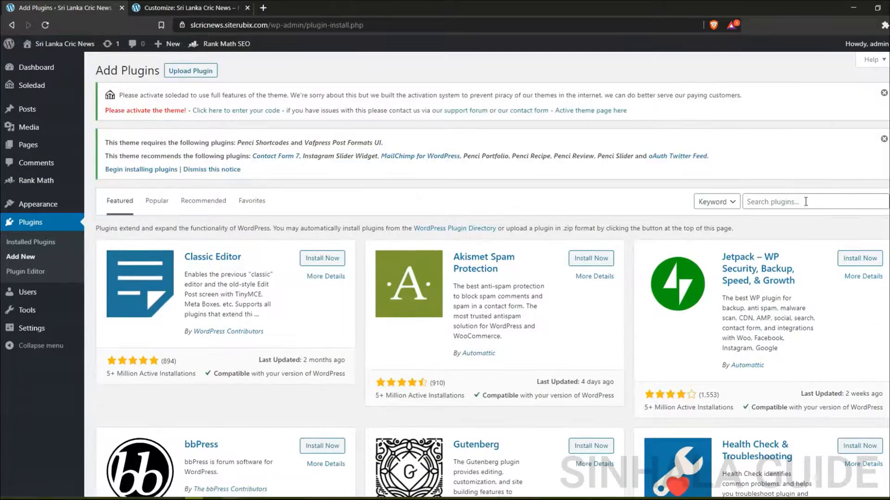
{"action": "left_click", "coordinate": [806, 202]}
{"action": "type", "text": "site kit"}
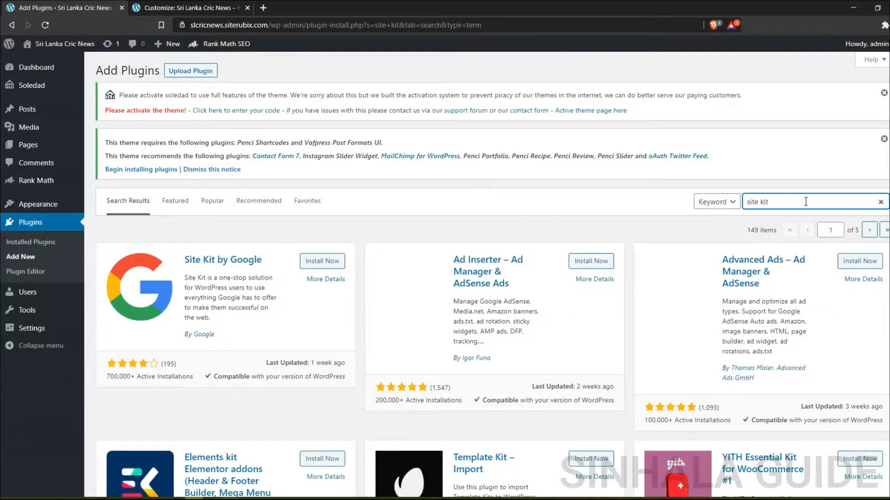
{"action": "left_click", "coordinate": [337, 264]}
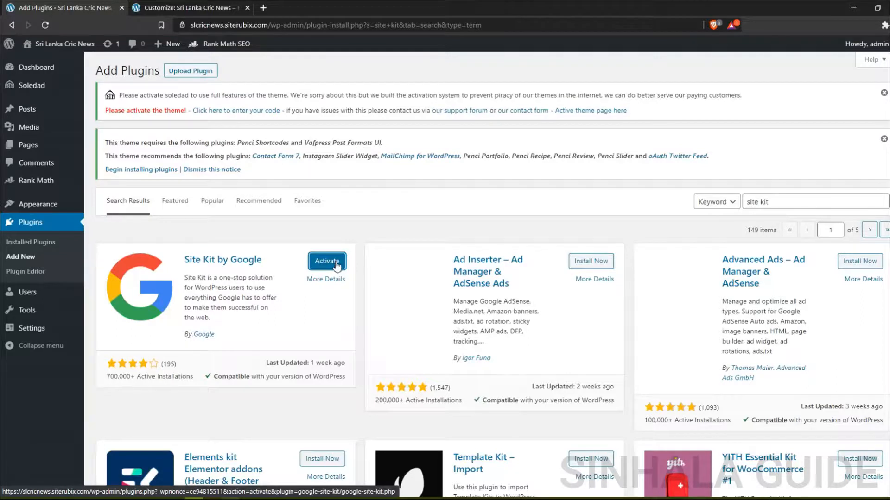
{"action": "left_click", "coordinate": [337, 266]}
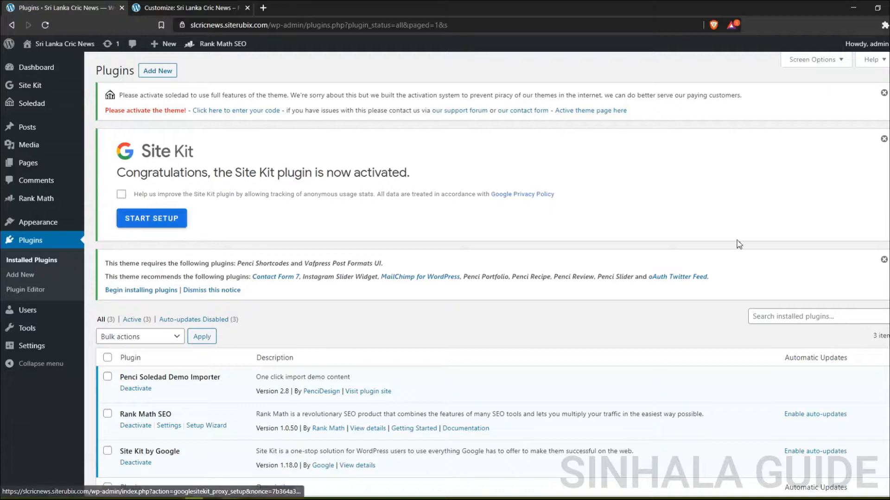
{"action": "left_click", "coordinate": [884, 259]}
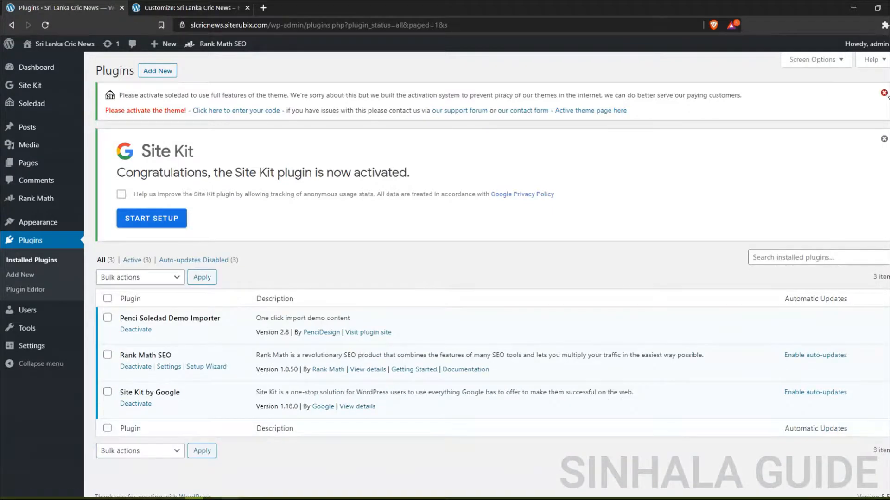
{"action": "left_click", "coordinate": [884, 93]}
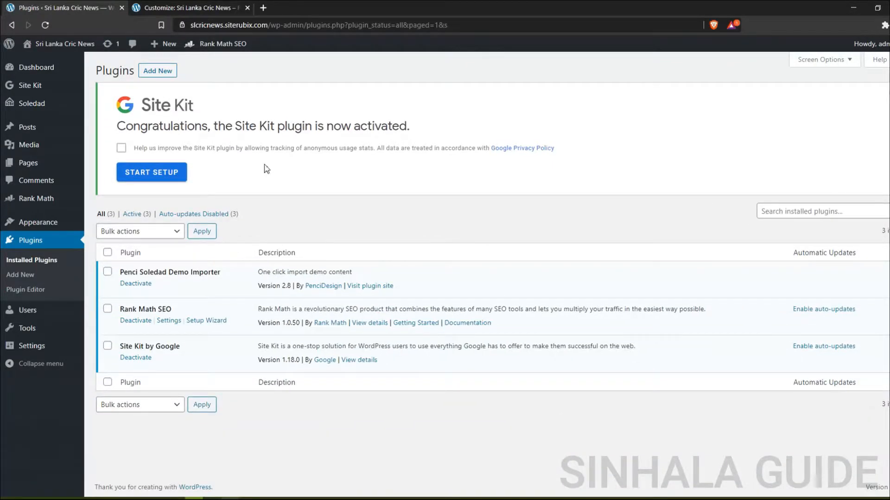